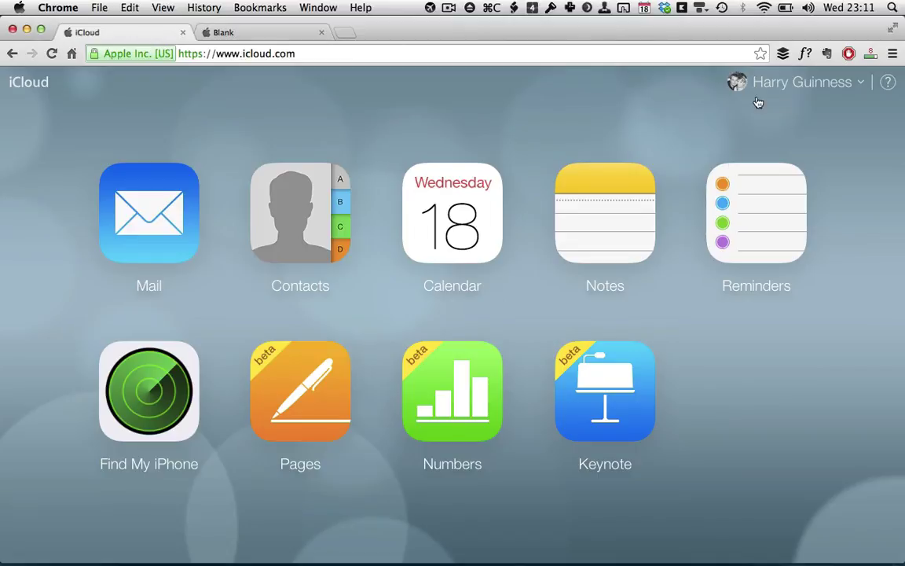
Step: Launch the Numbers spreadsheet app from the iCloud home page
click(454, 380)
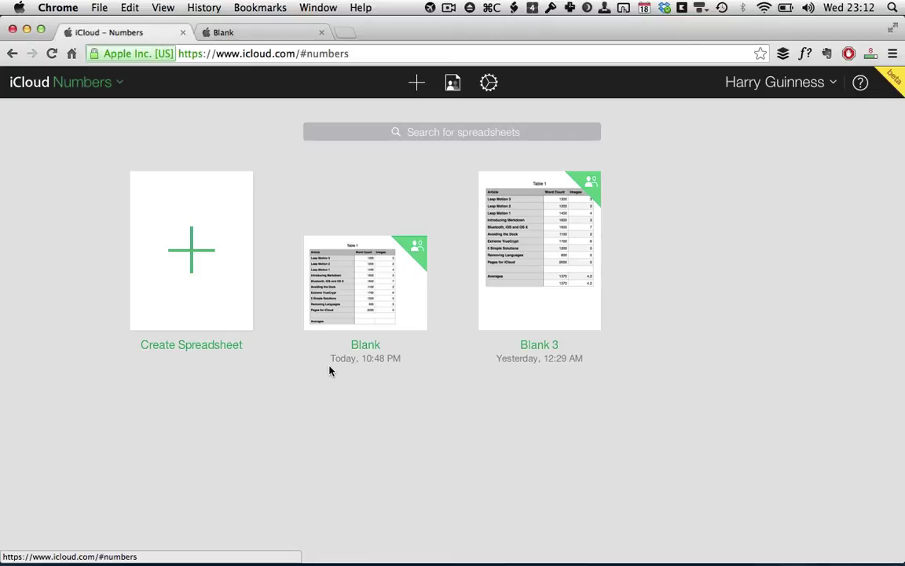
Step: Start a new spreadsheet from the template chooser using the Basic Blank template
click(194, 281)
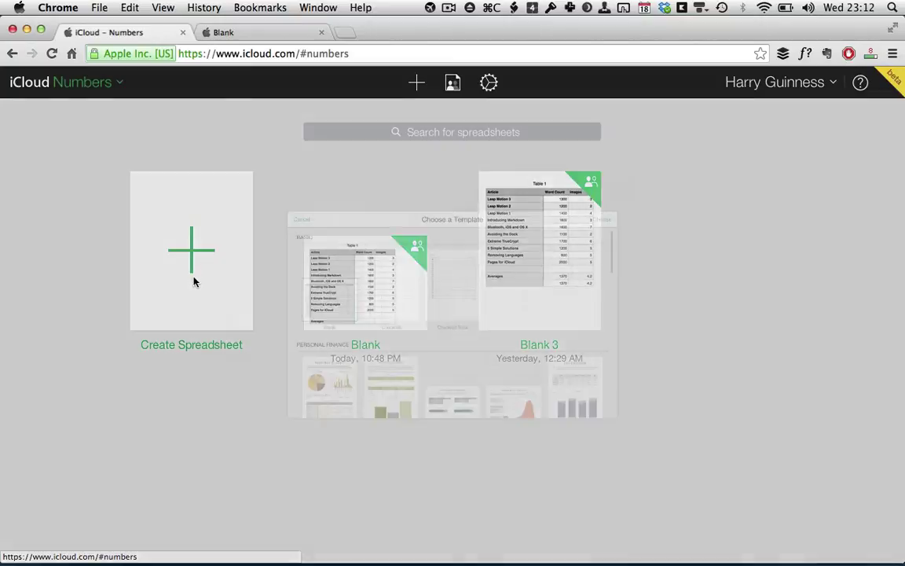
scroll(467, 377, down, 15)
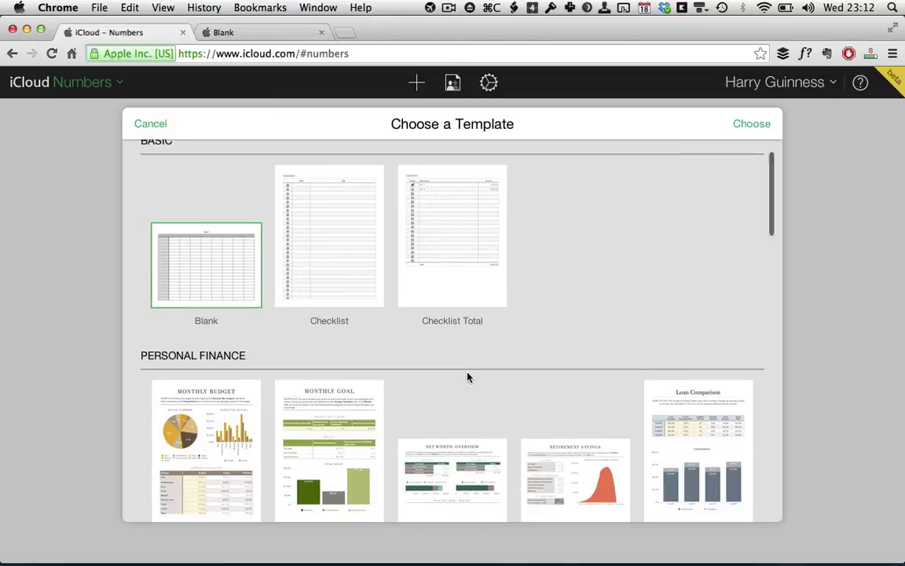
scroll(467, 377, up, 10)
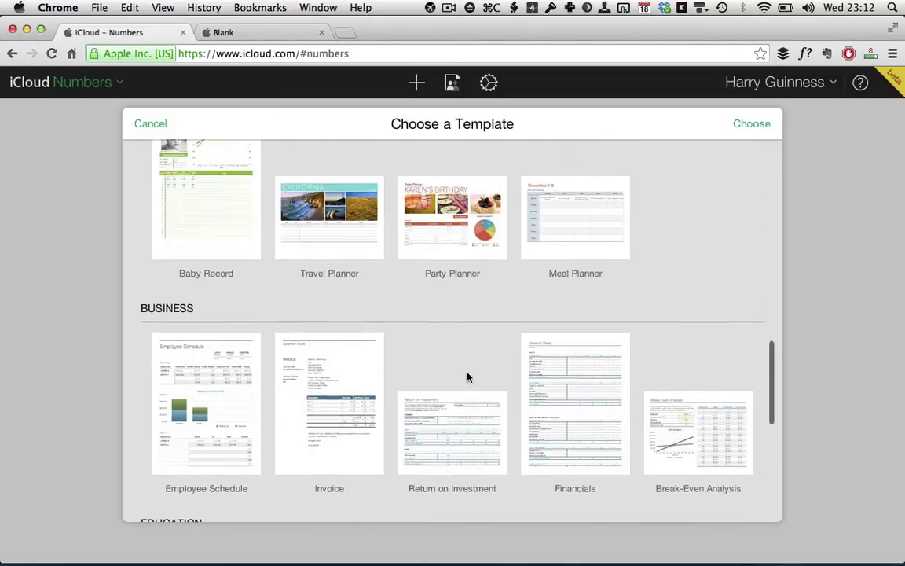
scroll(468, 378, up, 10)
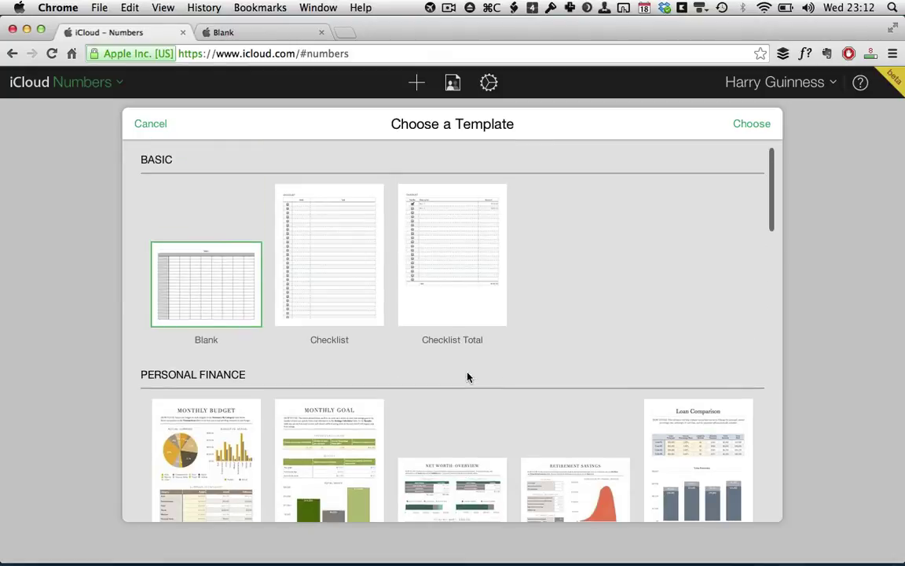
scroll(467, 377, down, 2)
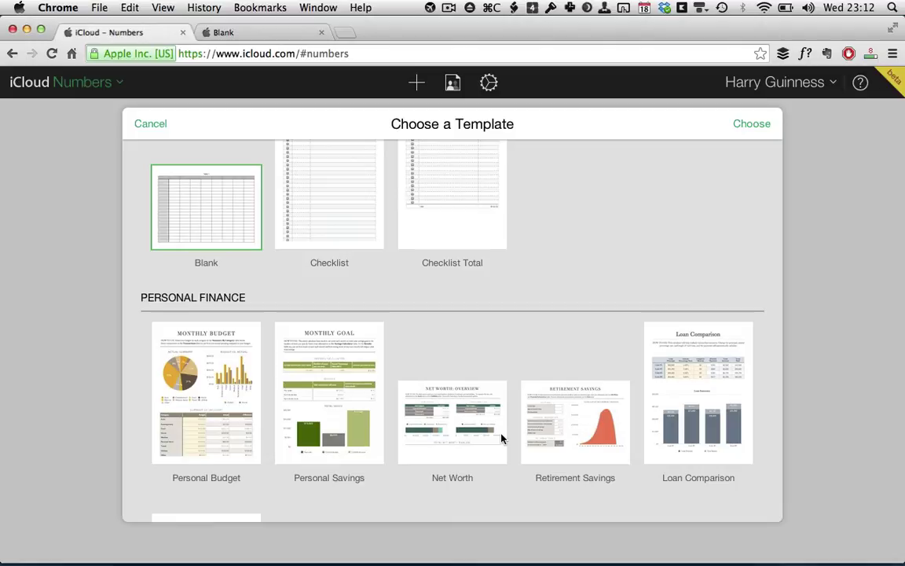
scroll(501, 438, down, 4)
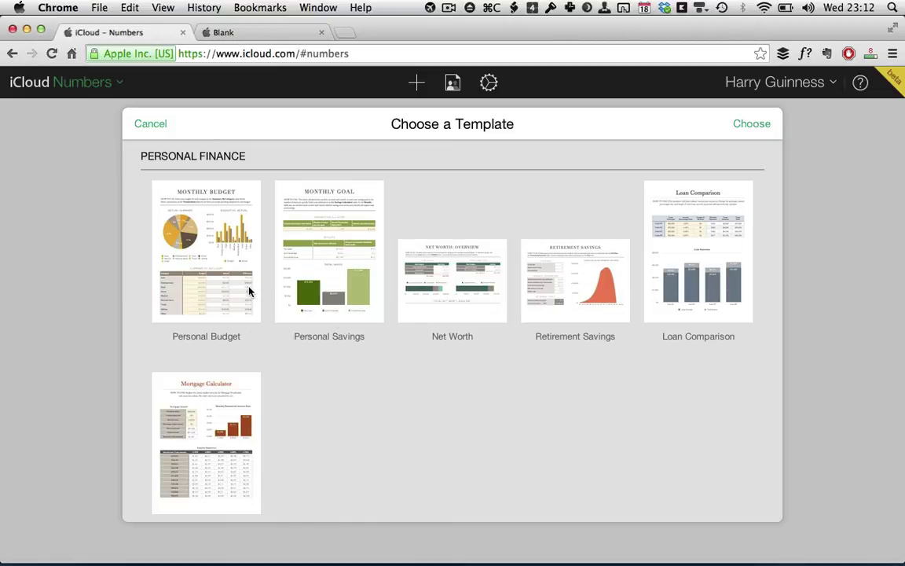
scroll(441, 360, down, 2)
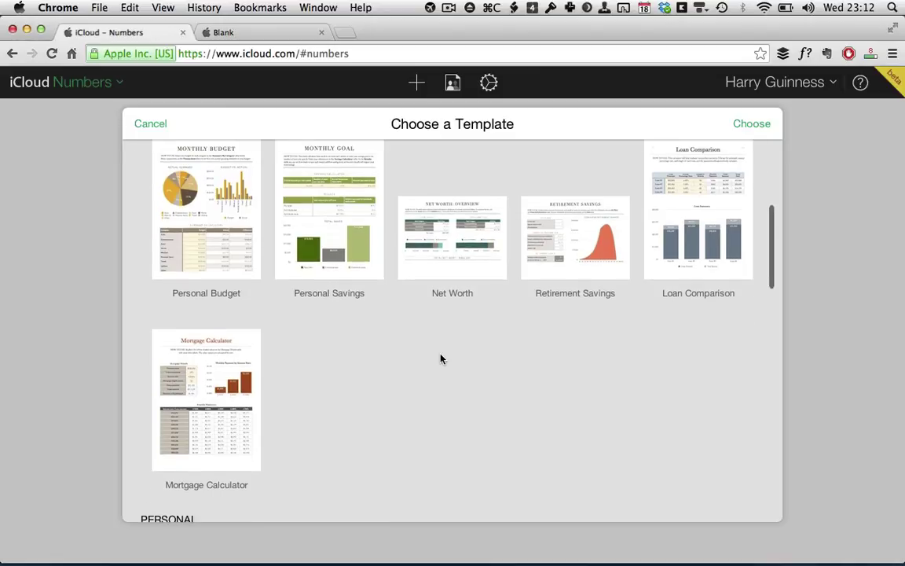
scroll(424, 358, up, 1)
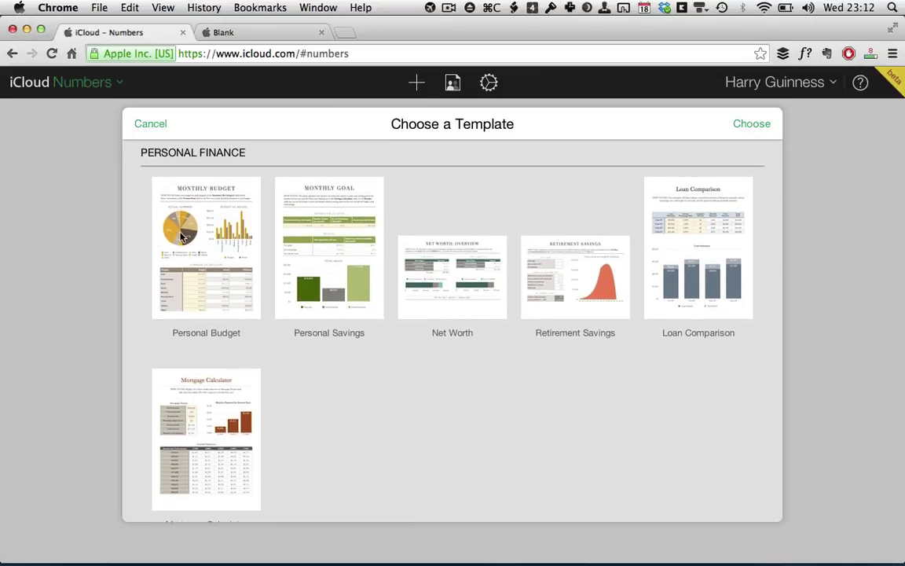
scroll(201, 269, down, 3)
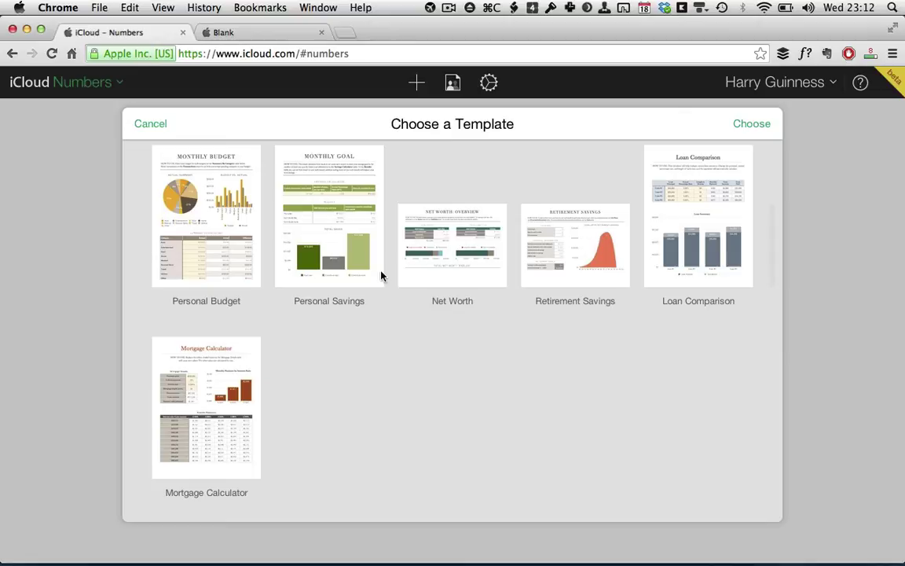
scroll(559, 292, down, 10)
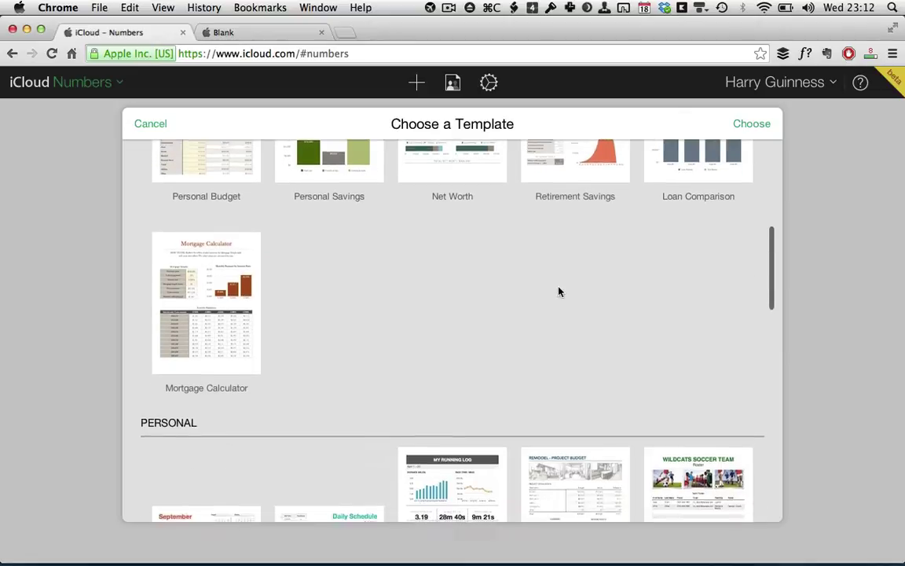
scroll(559, 291, up, 4)
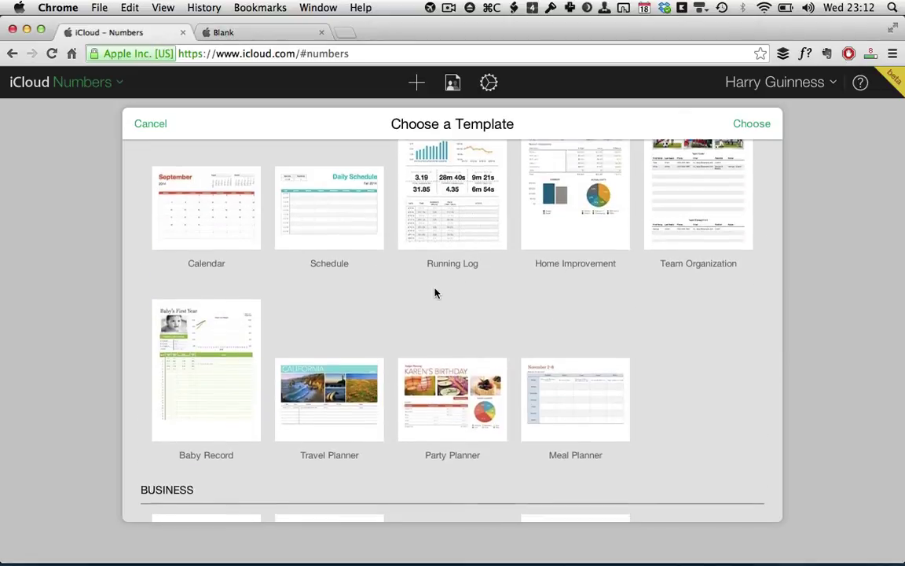
scroll(436, 293, down, 6)
scroll(436, 293, down, 5)
scroll(360, 400, down, 3)
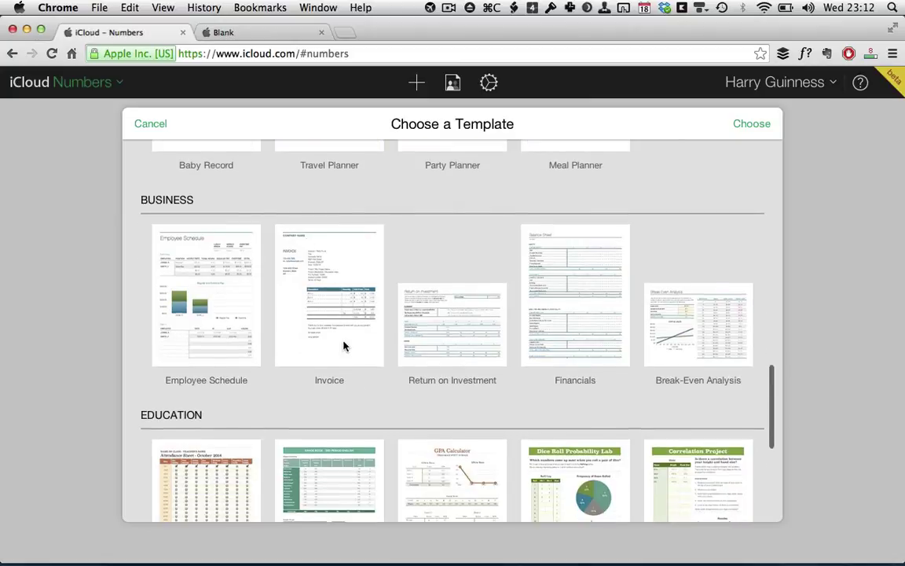
scroll(497, 307, down, 3)
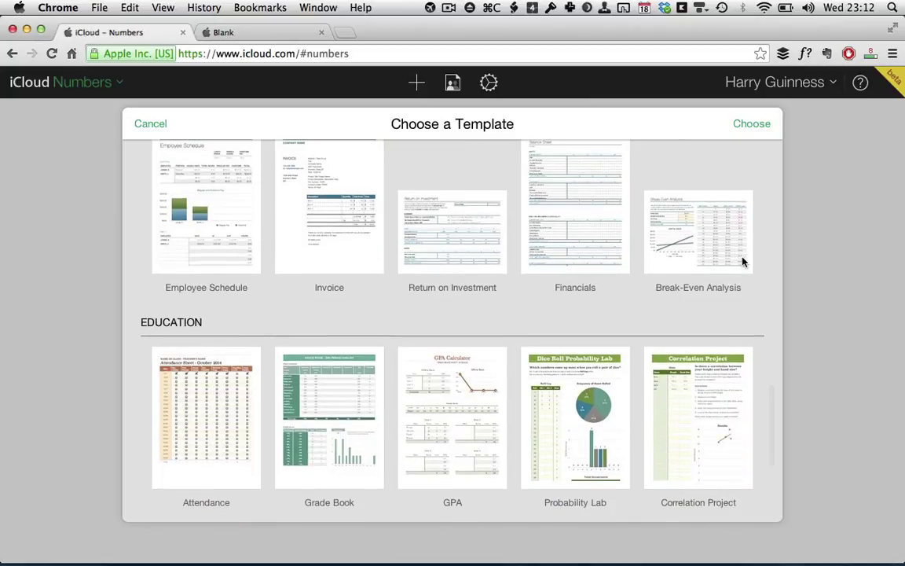
scroll(742, 260, up, 8)
scroll(742, 261, up, 20)
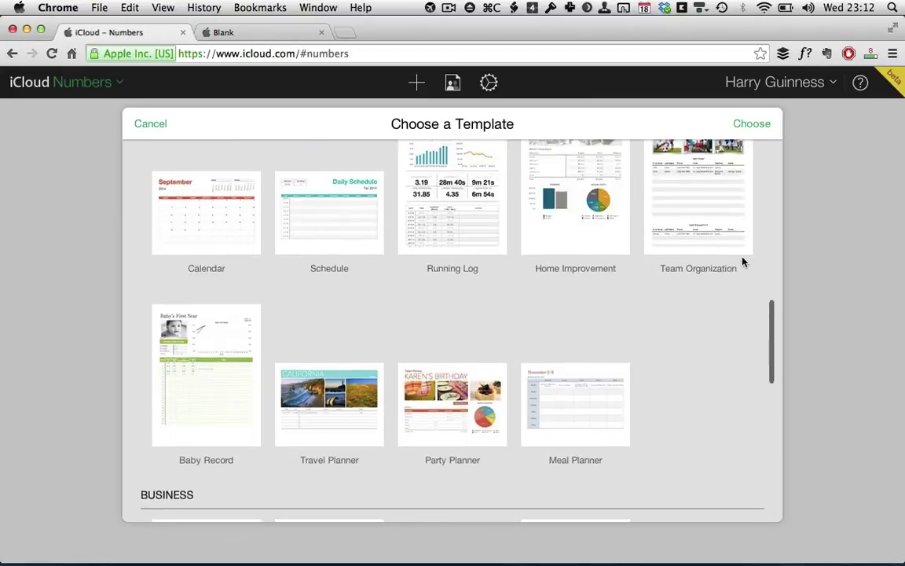
scroll(743, 261, up, 5)
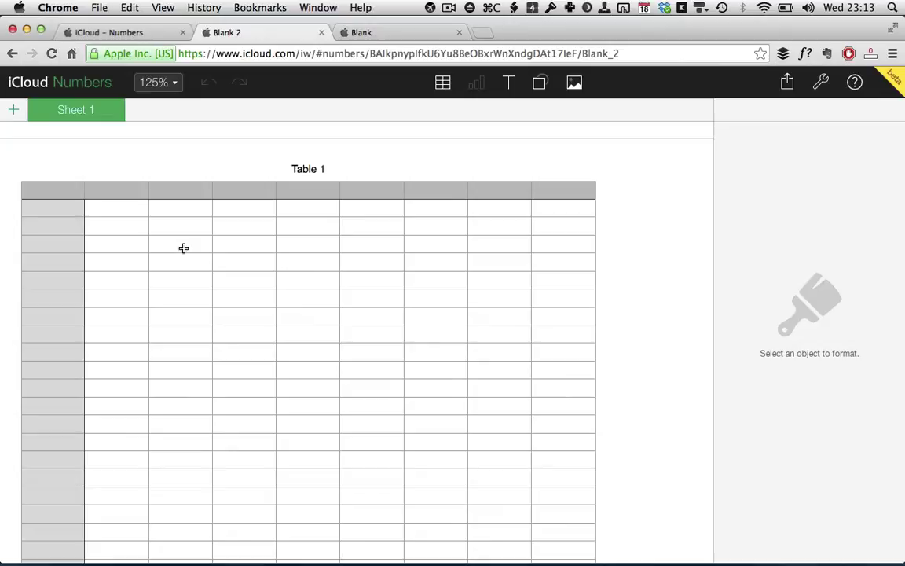
Step: Trim the empty Table 1 down to columns A–C and 13 rows
scroll(223, 306, down, 1)
scroll(241, 336, up, 1)
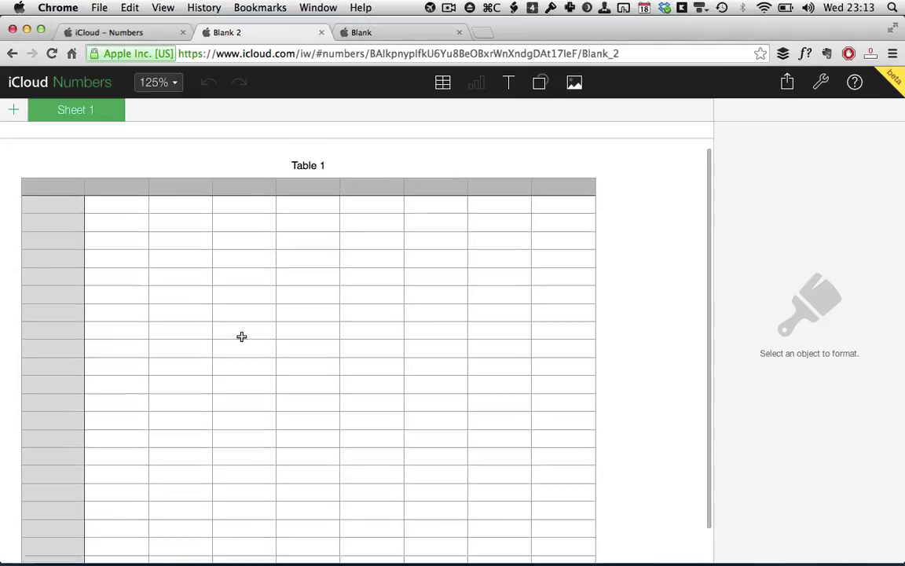
scroll(241, 336, down, 1)
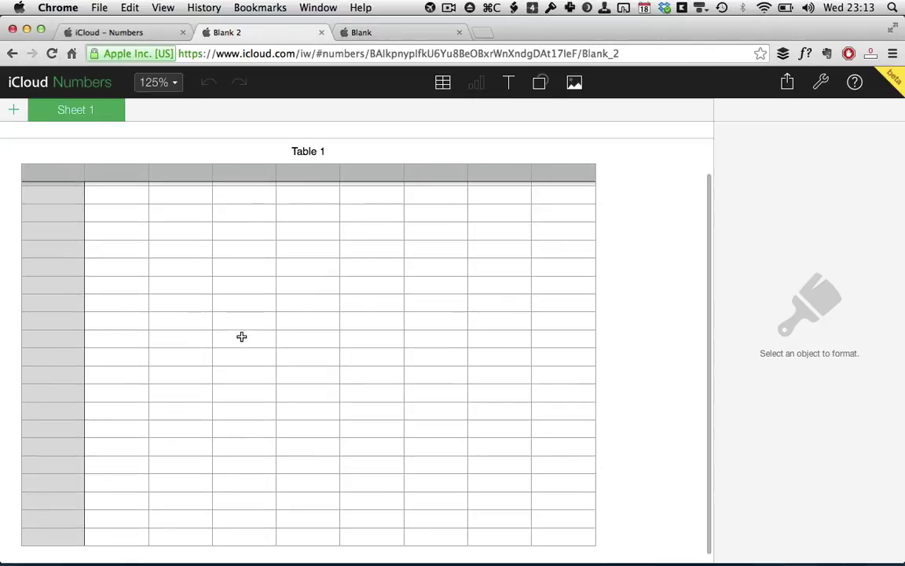
scroll(241, 337, up, 1)
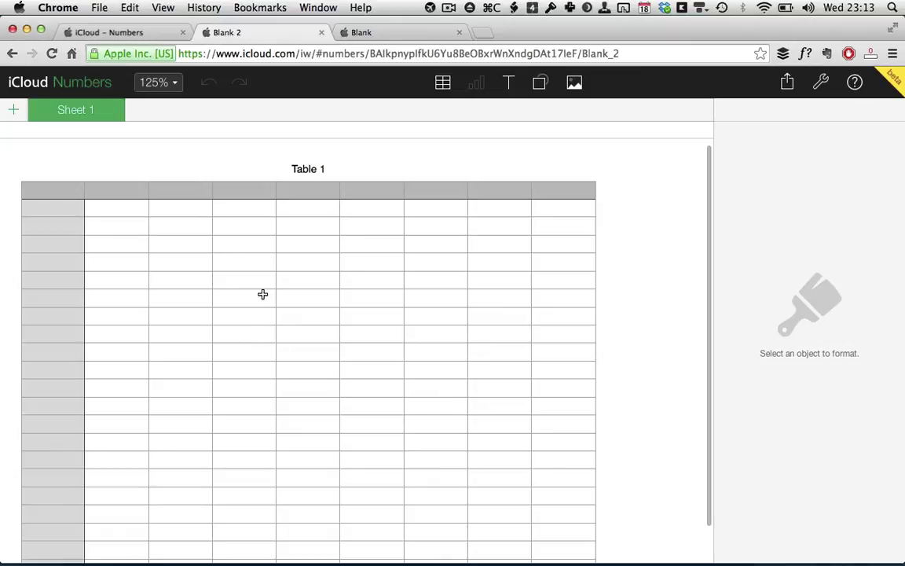
click(262, 294)
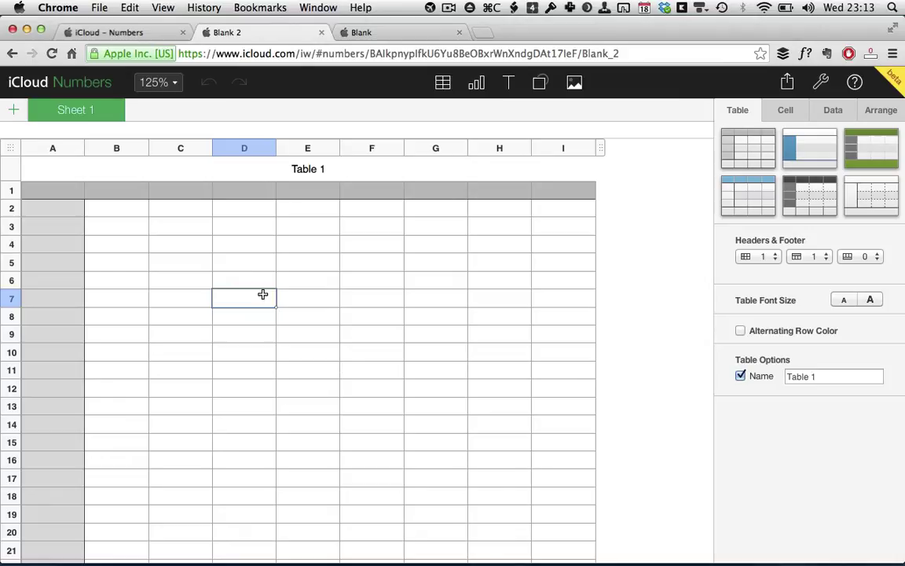
scroll(262, 294, down, 2)
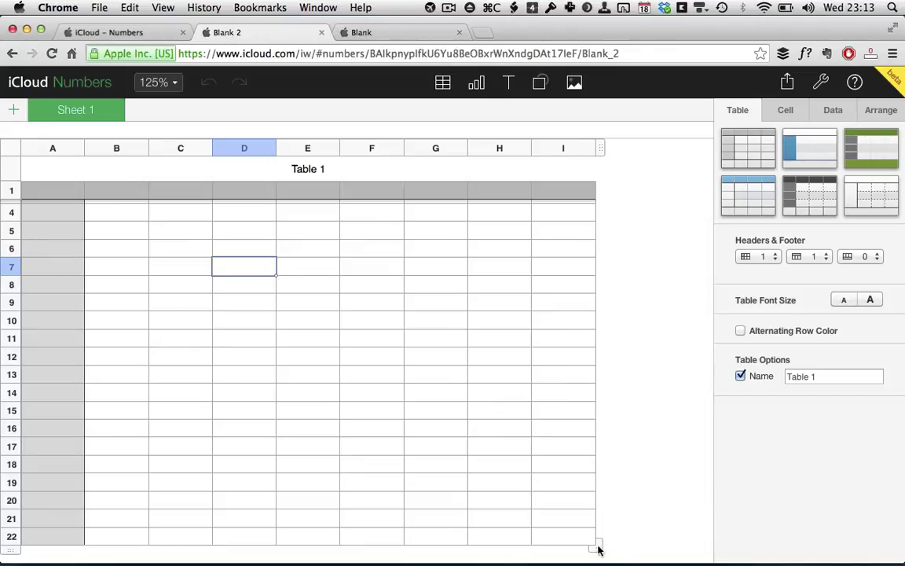
drag(598, 545, 190, 368)
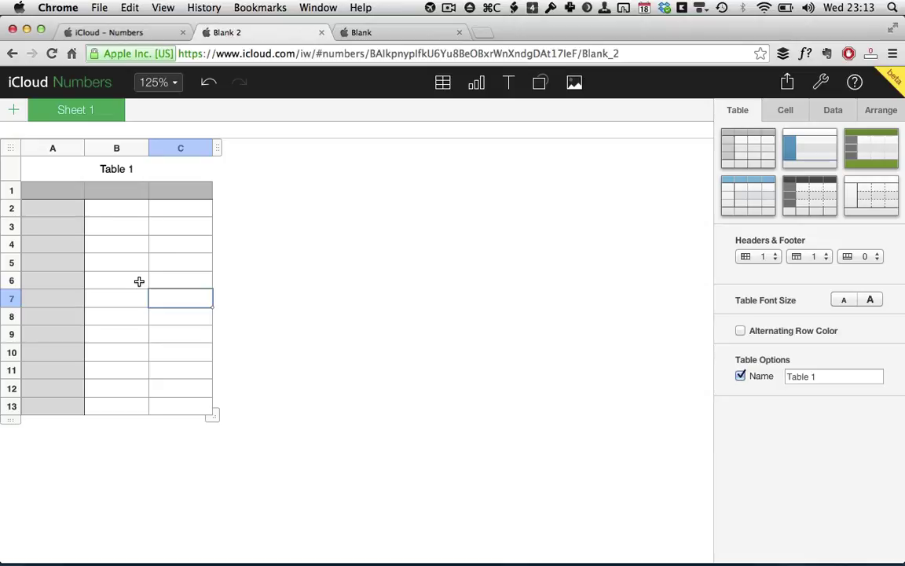
Step: Switch to the Blank spreadsheet holding the ten-article Word Count and Images table
key(ctrl+Tab)
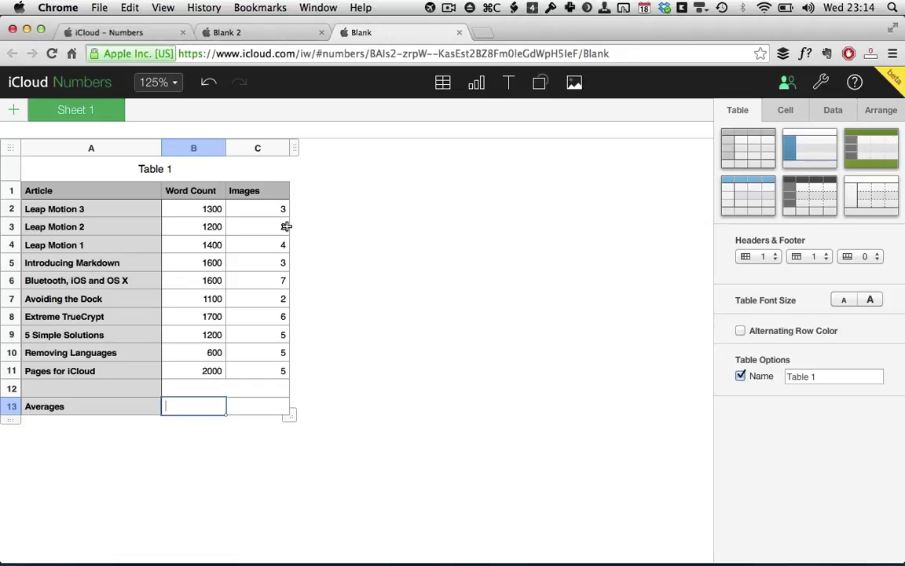
Step: Begin a formula in B13 and search the function list for 'average'
text(=)
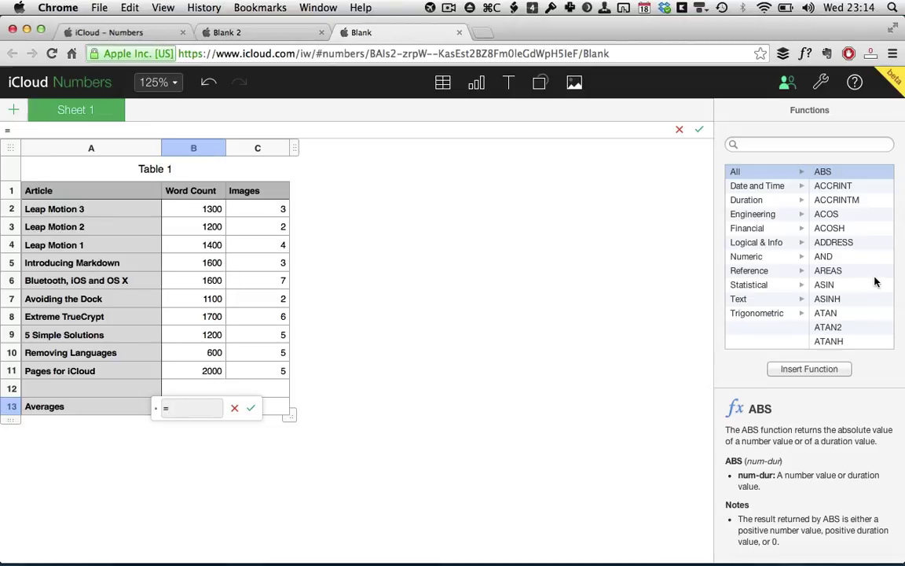
click(771, 144)
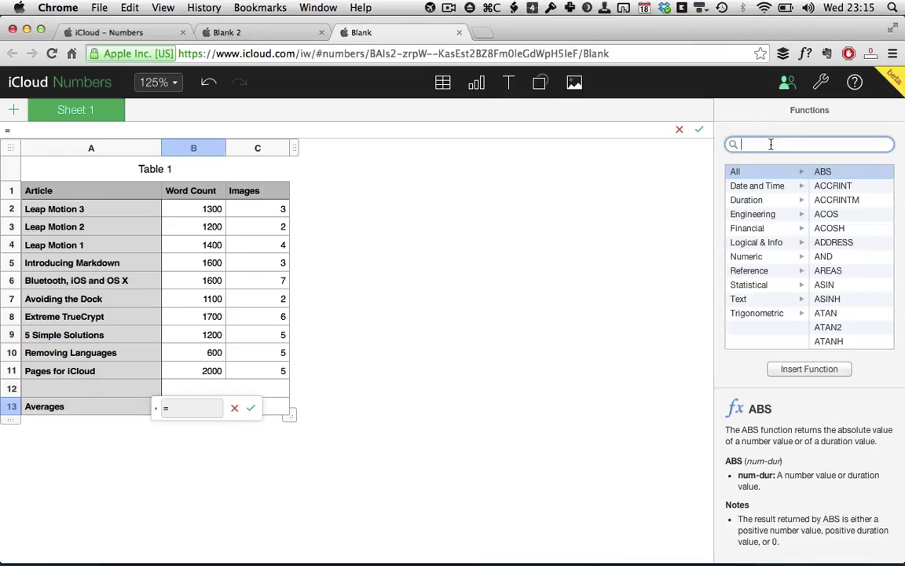
text(average)
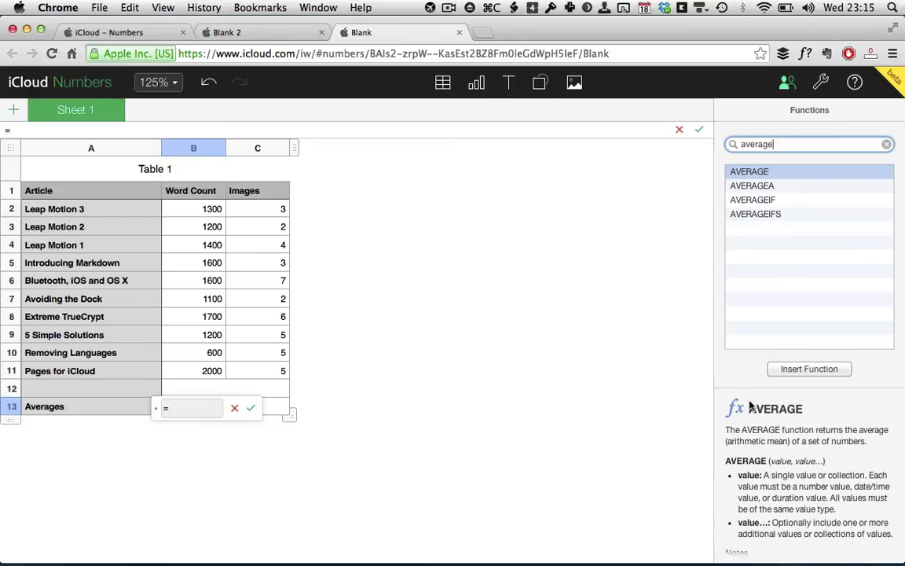
scroll(789, 496, down, 3)
scroll(788, 496, up, 3)
scroll(789, 496, down, 5)
scroll(789, 496, down, 5)
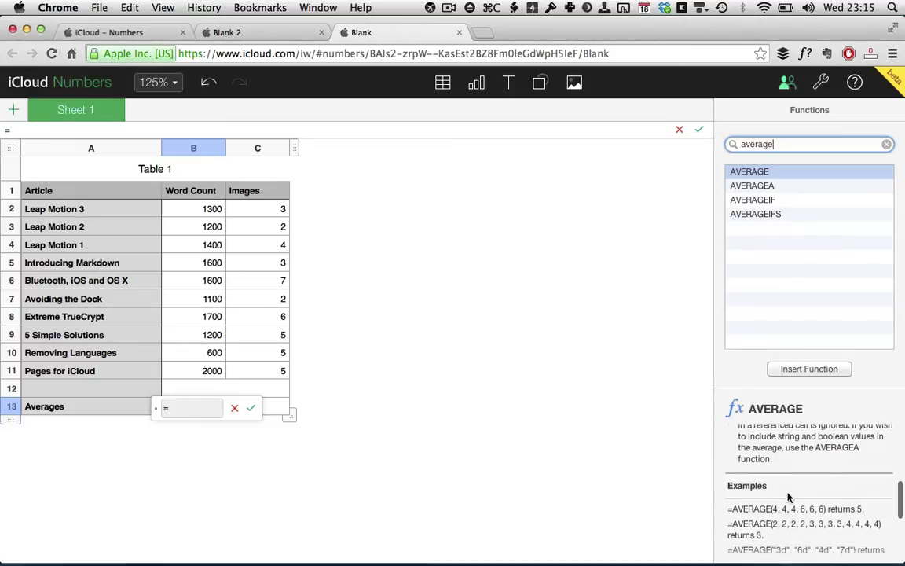
scroll(788, 496, down, 2)
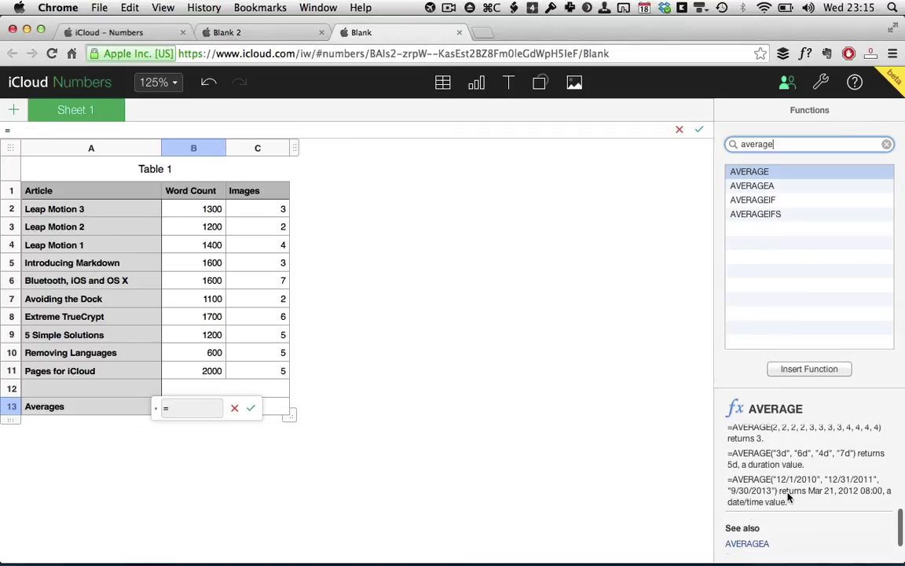
scroll(789, 497, down, 2)
scroll(789, 497, up, 4)
scroll(789, 496, up, 3)
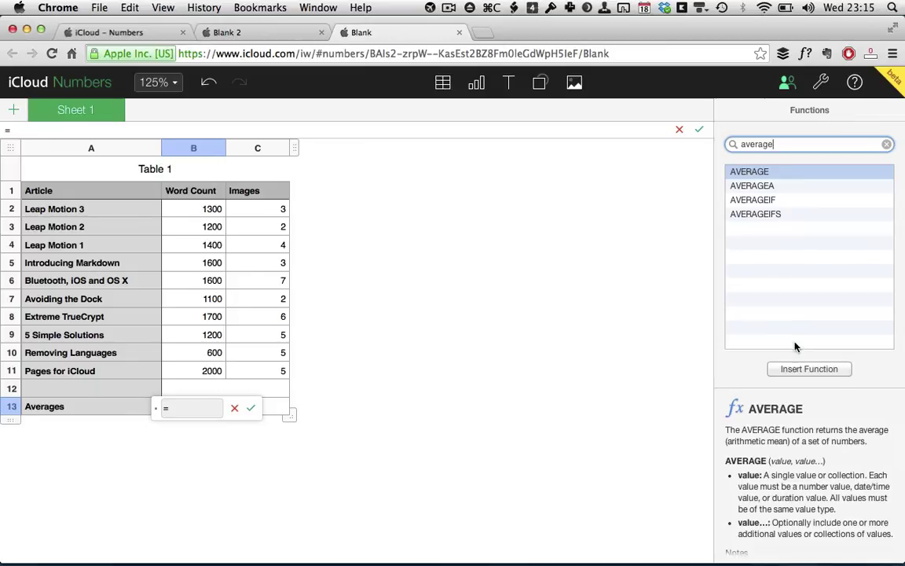
Step: Enter =AVERAGE(B2:B11) in B13, giving a word-count average of 1370
click(789, 370)
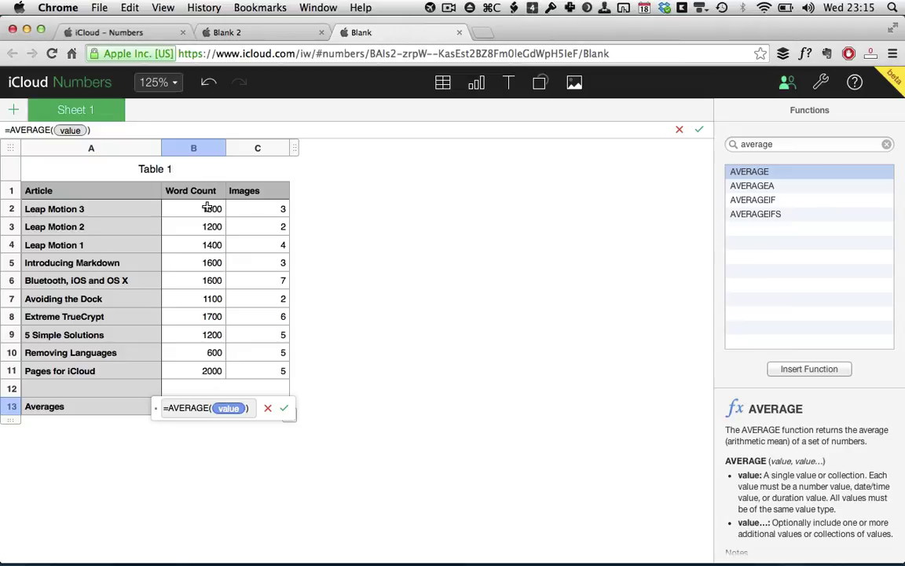
drag(208, 207, 193, 369)
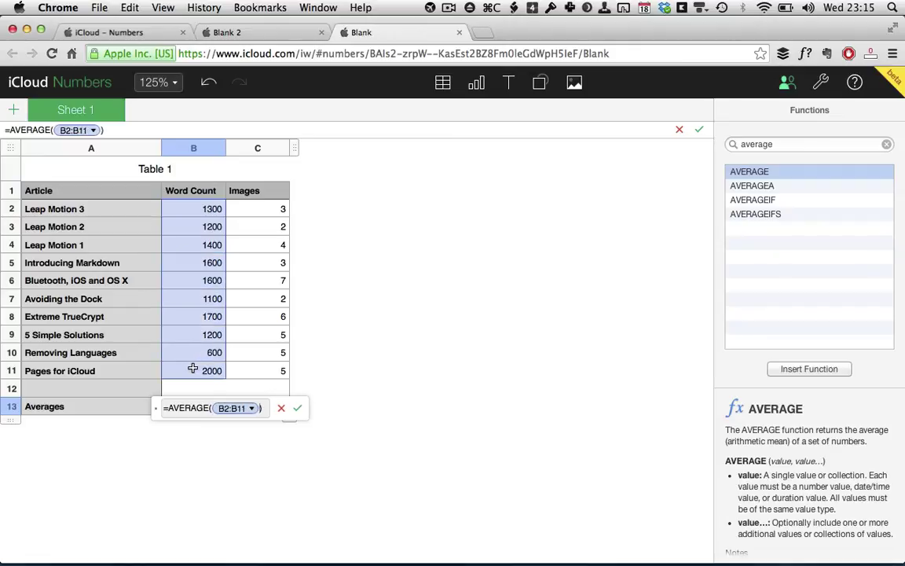
click(299, 410)
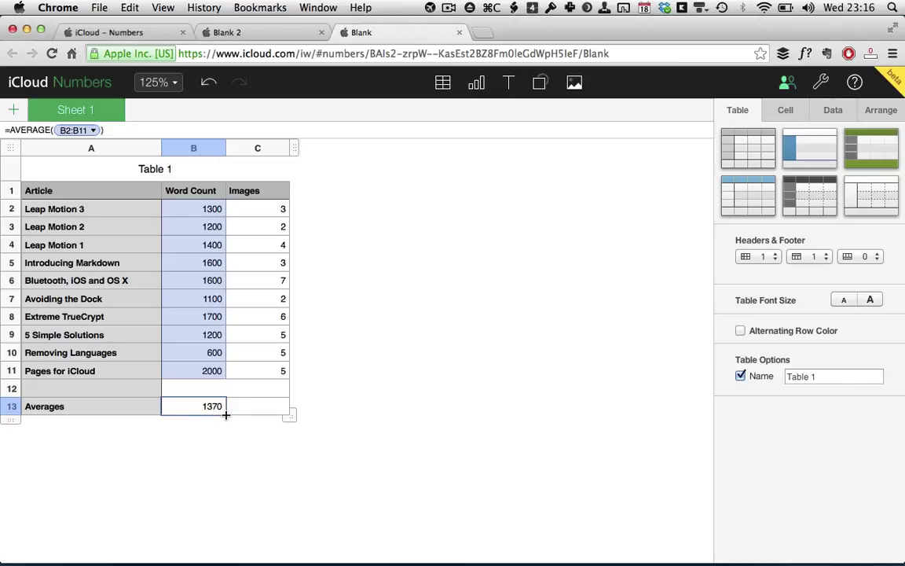
Step: Copy the average formula into C13 as =AVERAGE(C2:C11), showing 4.2 images
drag(226, 415, 246, 419)
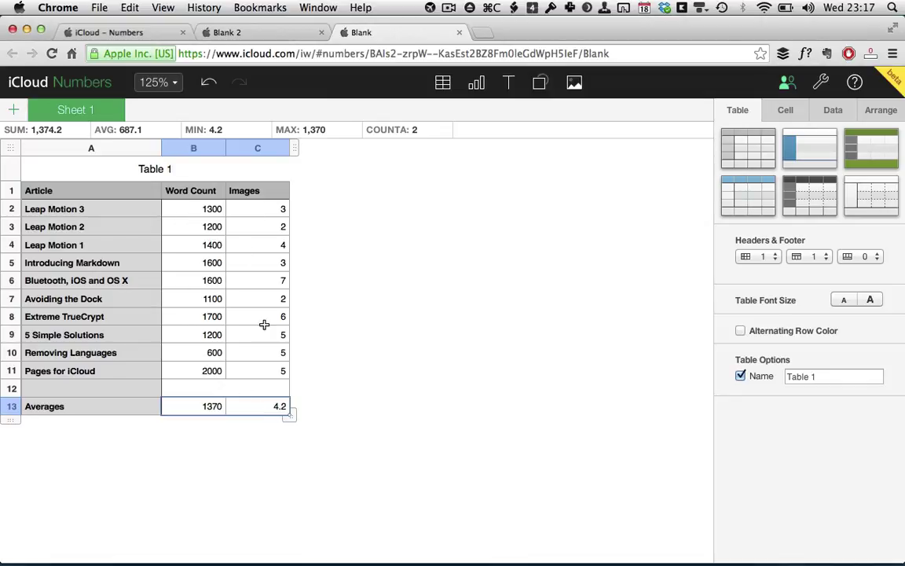
click(250, 412)
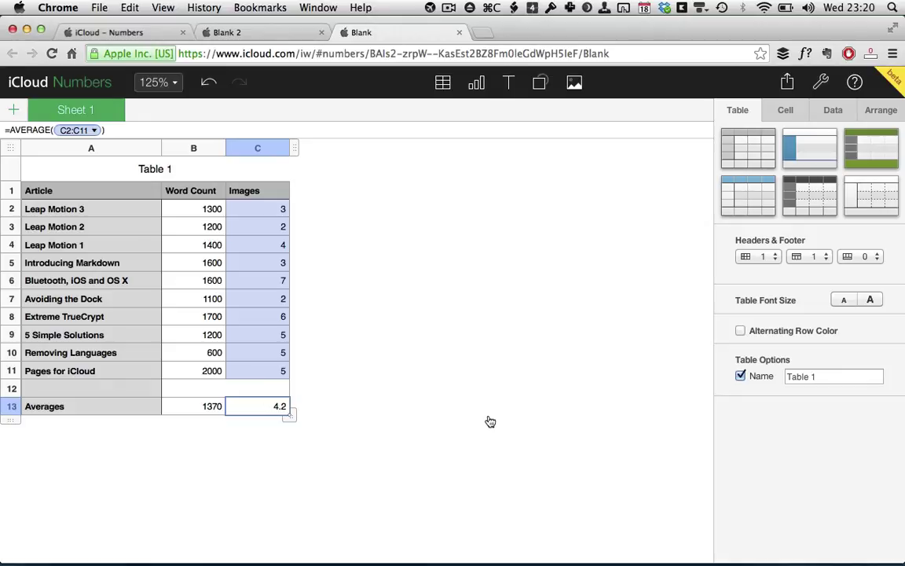
Step: Share the Blank spreadsheet by link with permissions set to Allow Editing
click(788, 83)
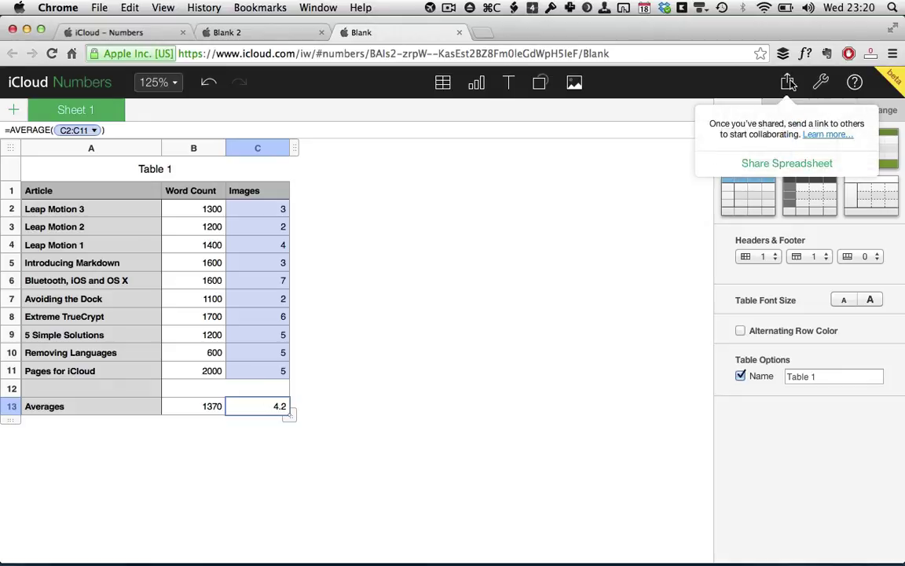
click(761, 165)
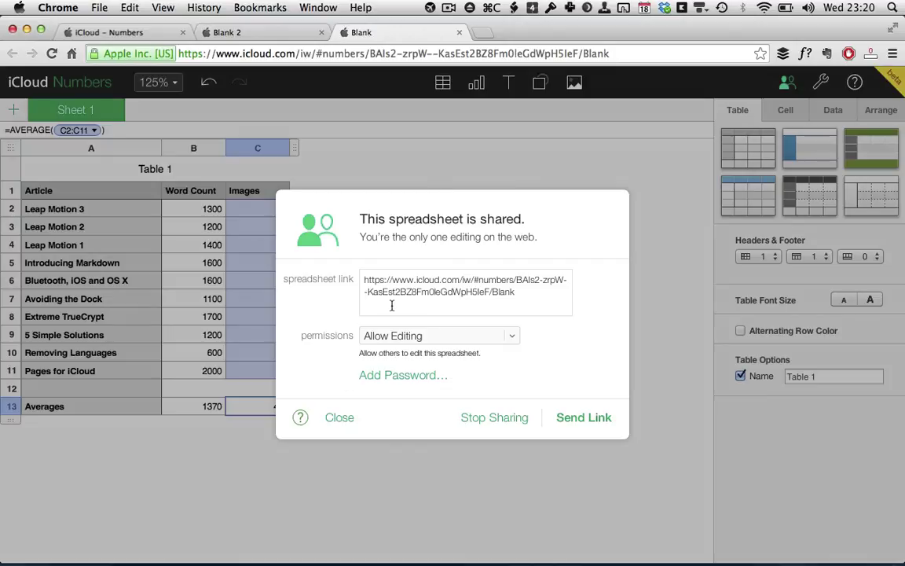
click(463, 336)
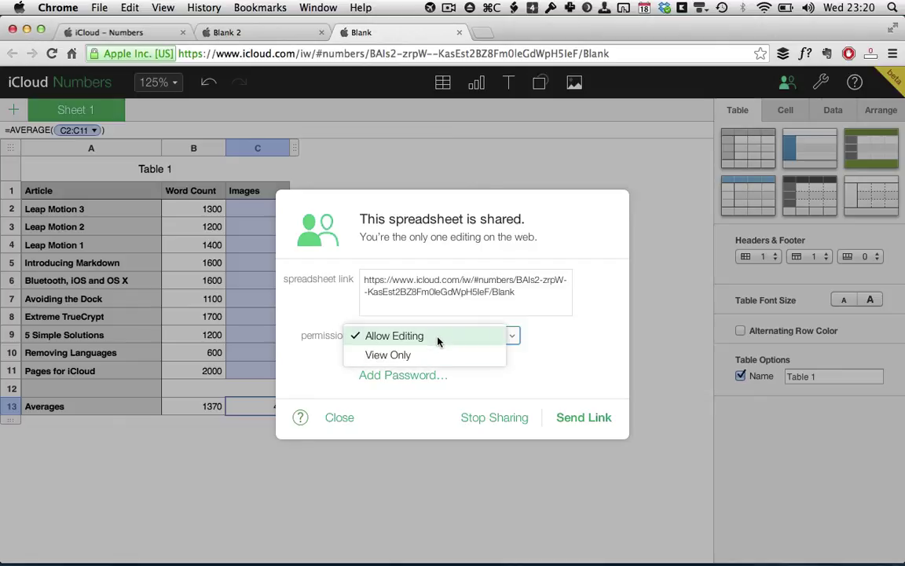
click(439, 338)
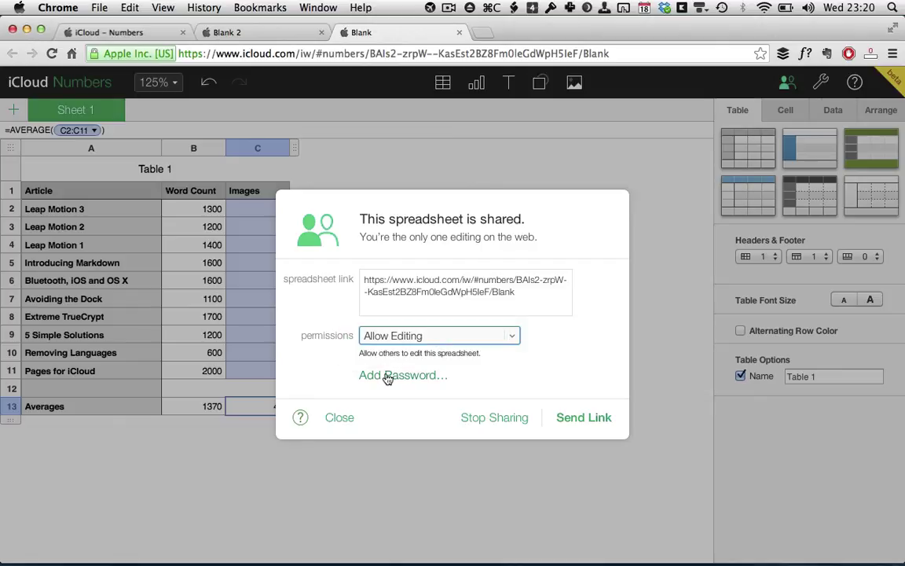